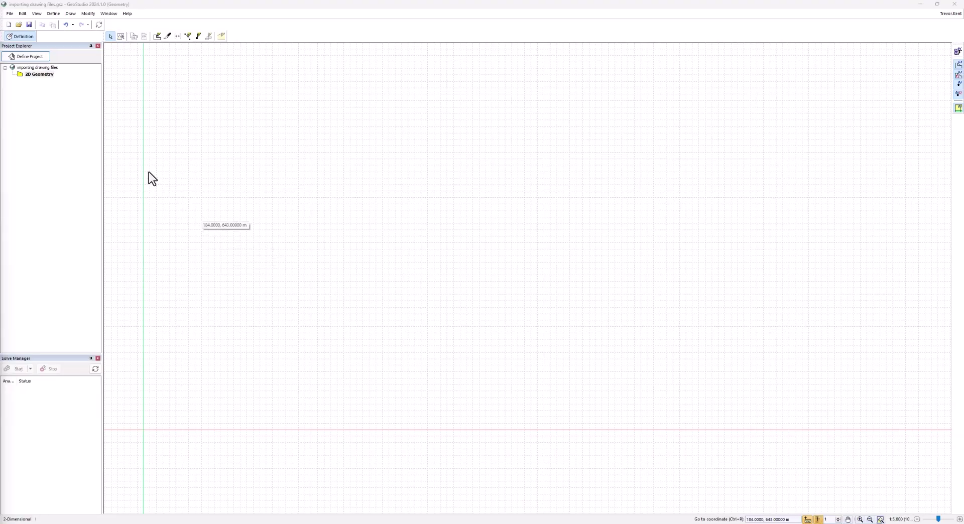
Choose the 2D Geometry analysis and import stratigraphy.dxf via File > Import.
click(40, 75)
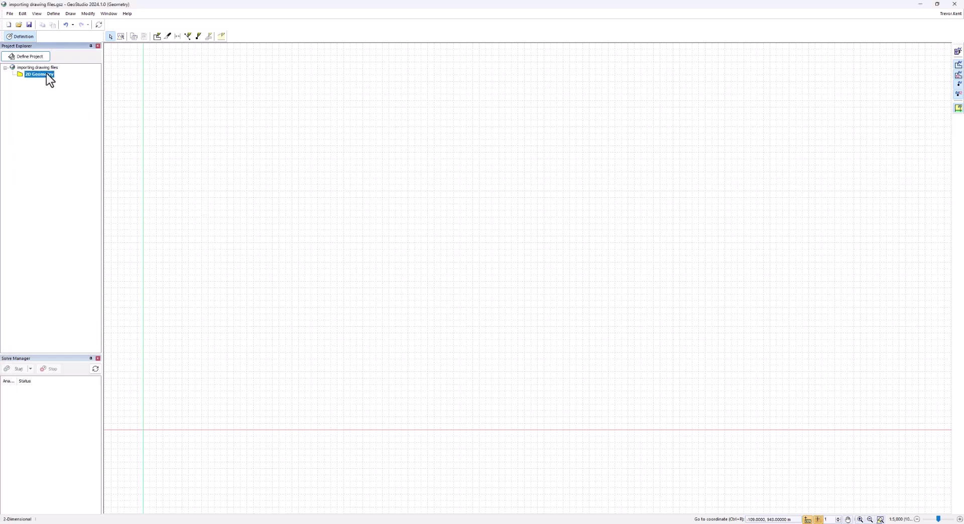
click(10, 14)
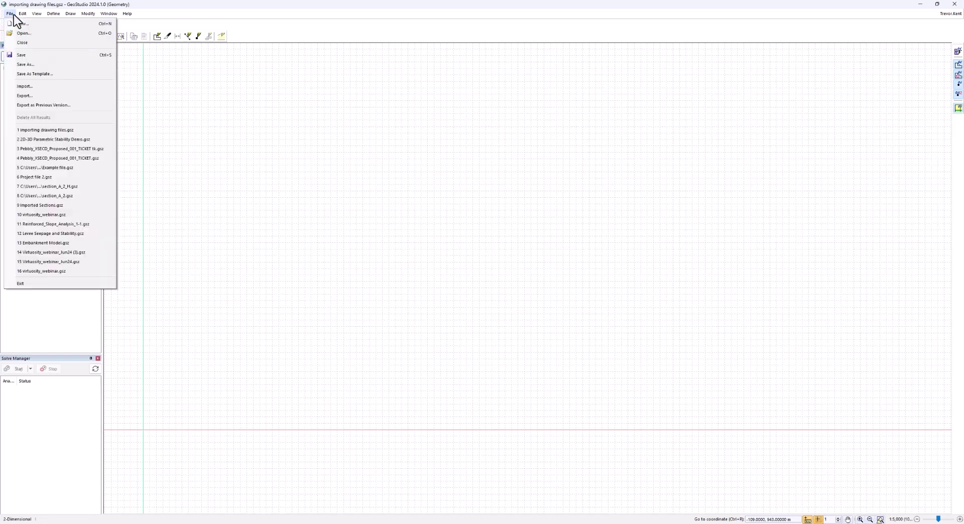
click(84, 86)
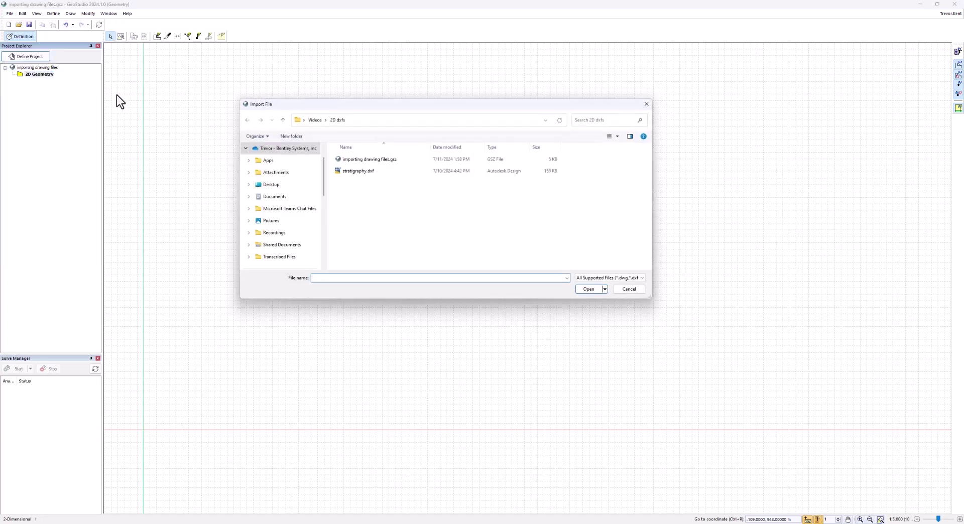
click(388, 171)
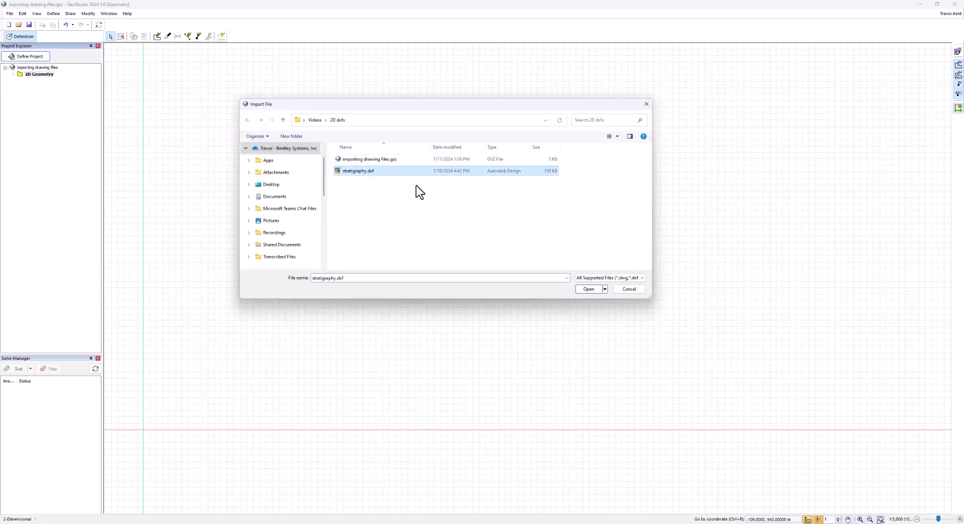
click(589, 289)
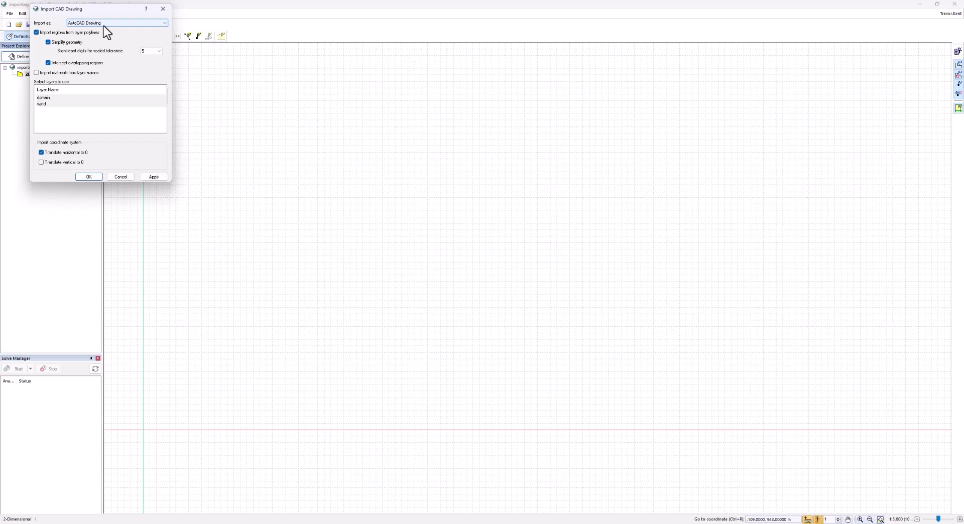
Apply the import to preview the 25-point slope domain with its six-point sand lens.
click(157, 177)
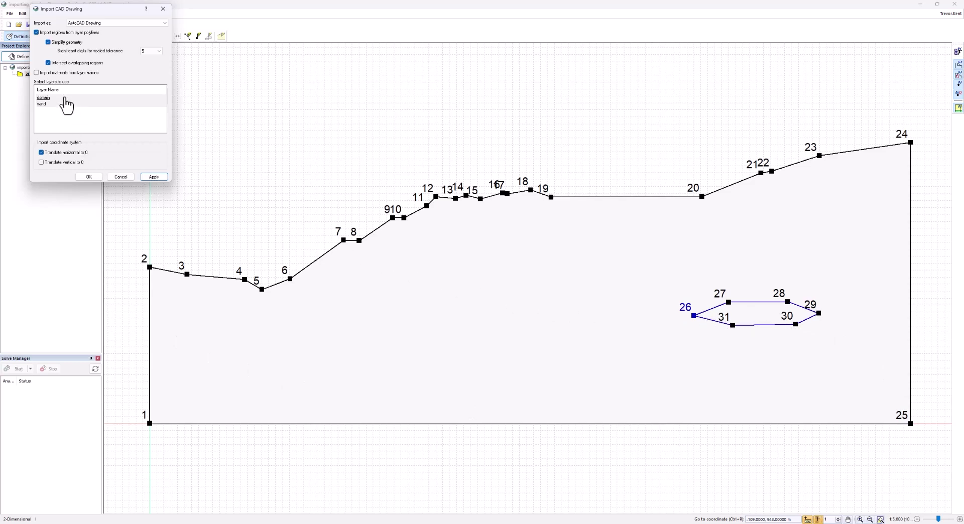
Reinterpret the file as a Maptek Vulcan drawing and preview its many layer boundaries.
click(119, 24)
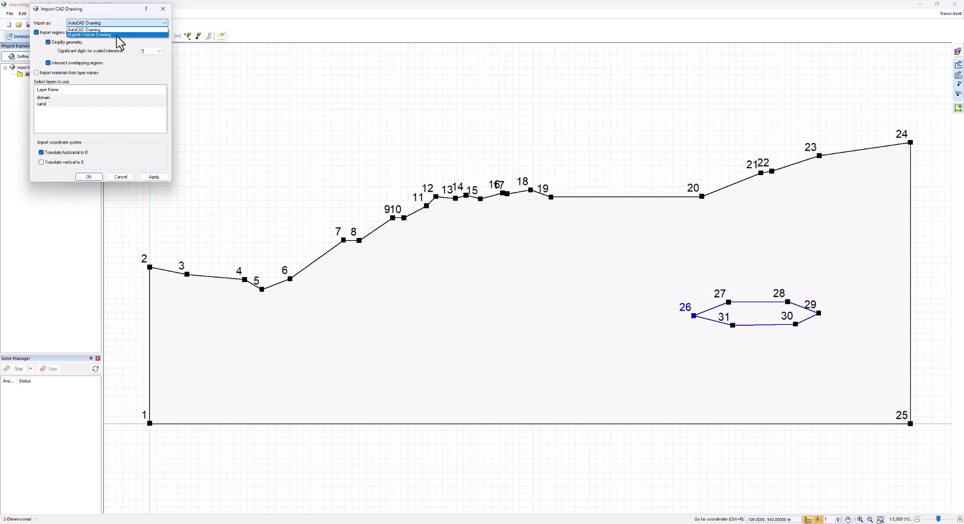
click(118, 35)
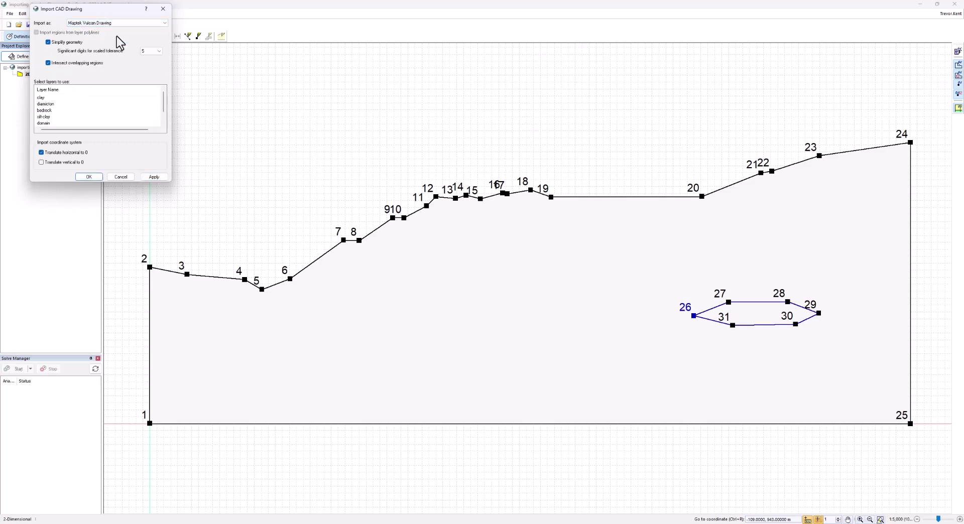
click(154, 178)
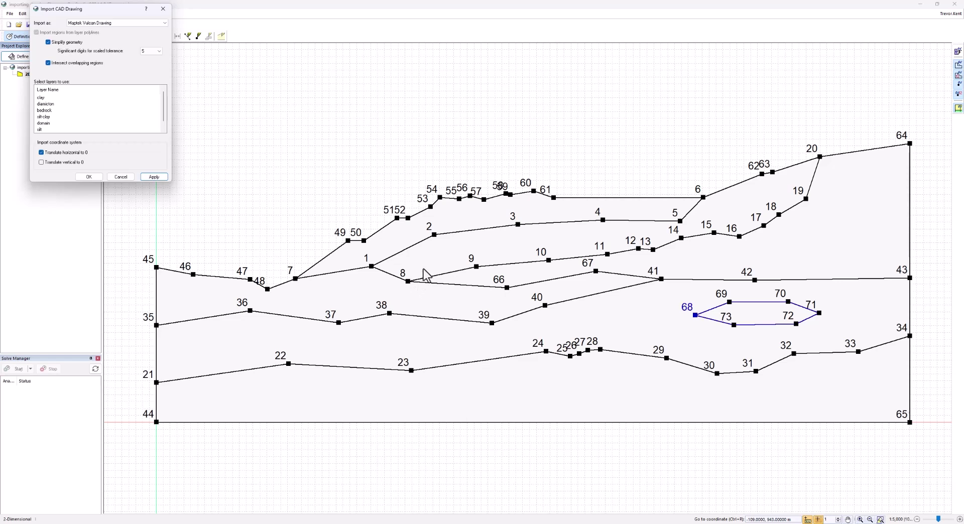
click(107, 23)
Restore AutoCAD Drawing import, test disabling regions from layer polylines, then re-enable it.
click(107, 29)
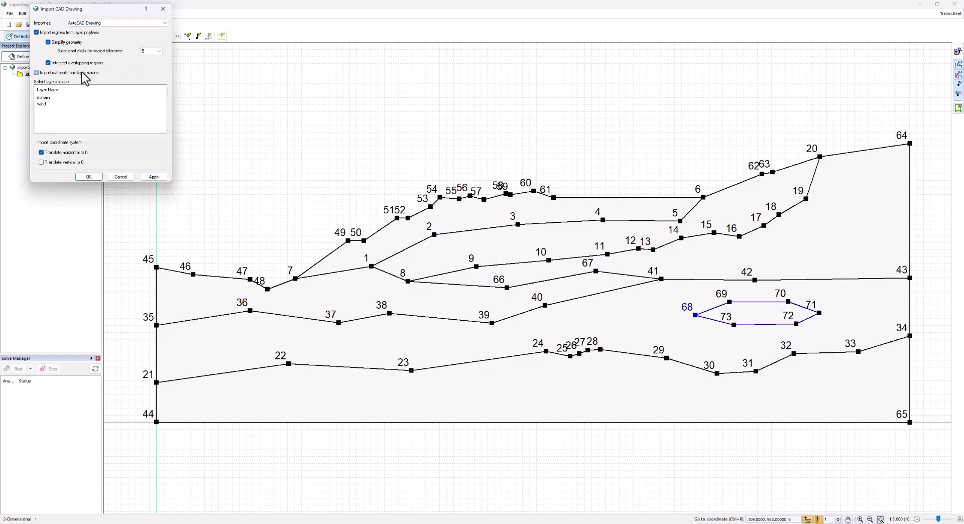
click(151, 177)
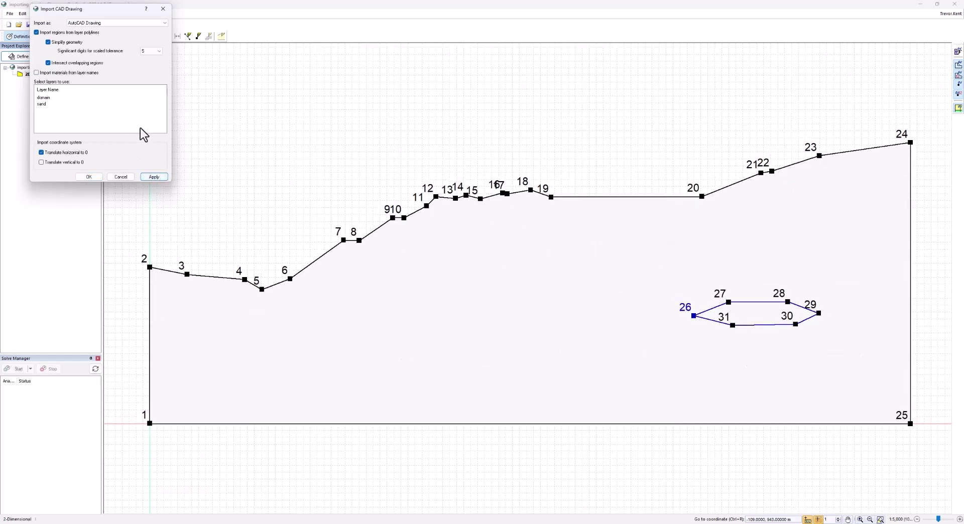
click(79, 33)
click(153, 175)
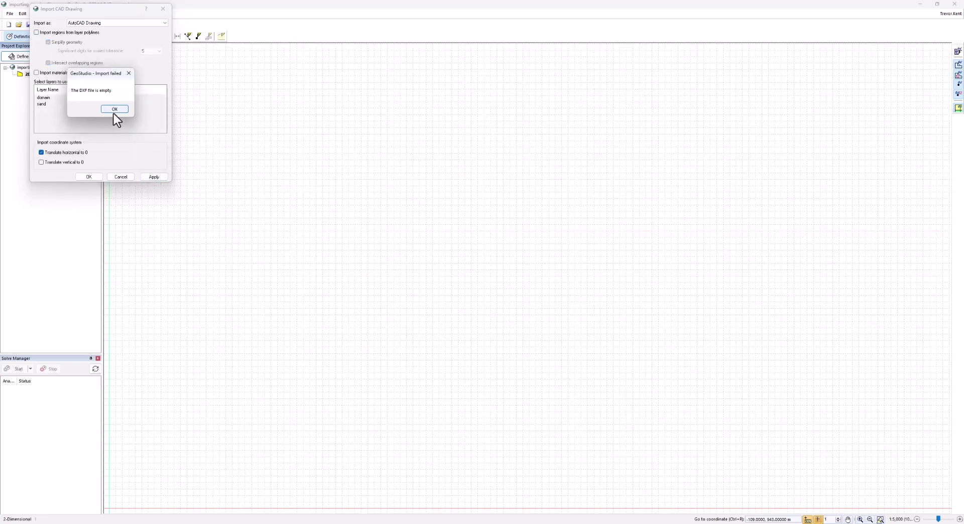
click(114, 110)
click(70, 34)
click(155, 177)
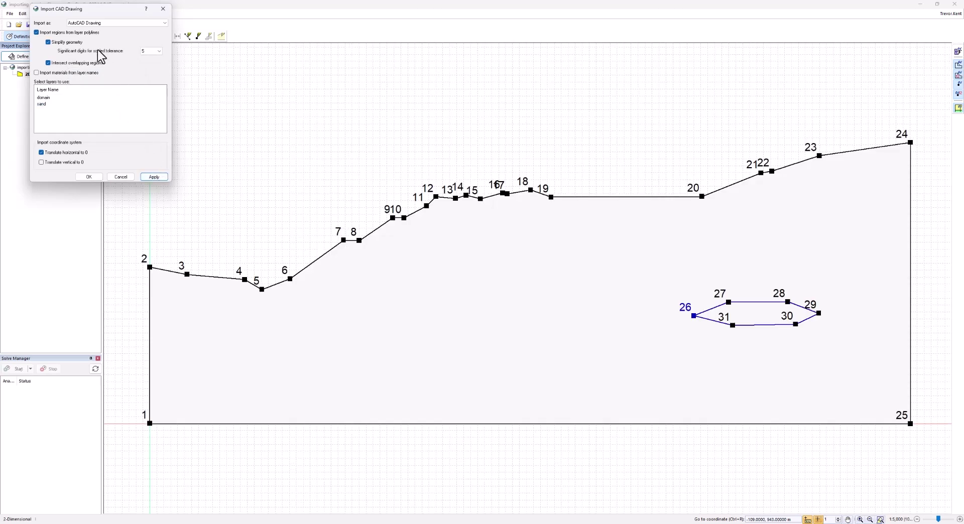
Preview the geometry with Simplify geometry off, then turn simplification back on.
click(72, 43)
click(155, 177)
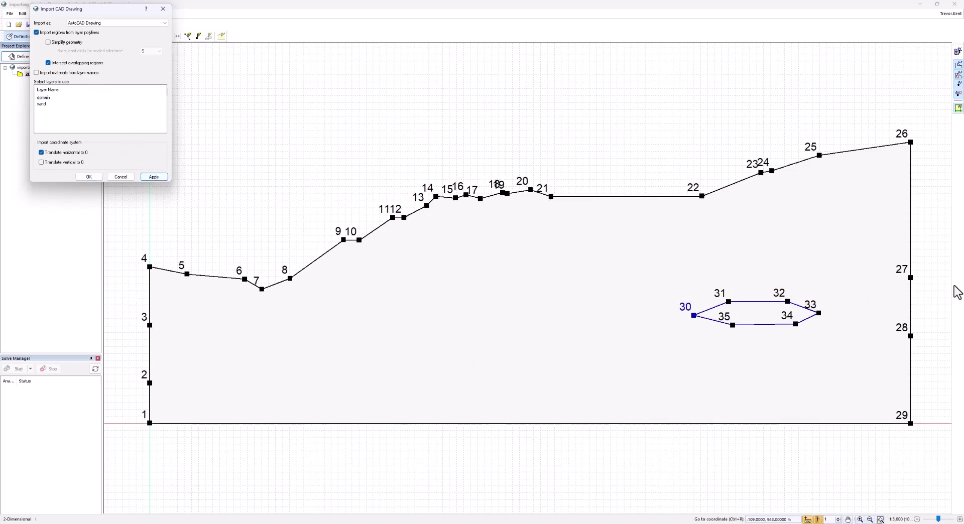
click(71, 43)
click(155, 178)
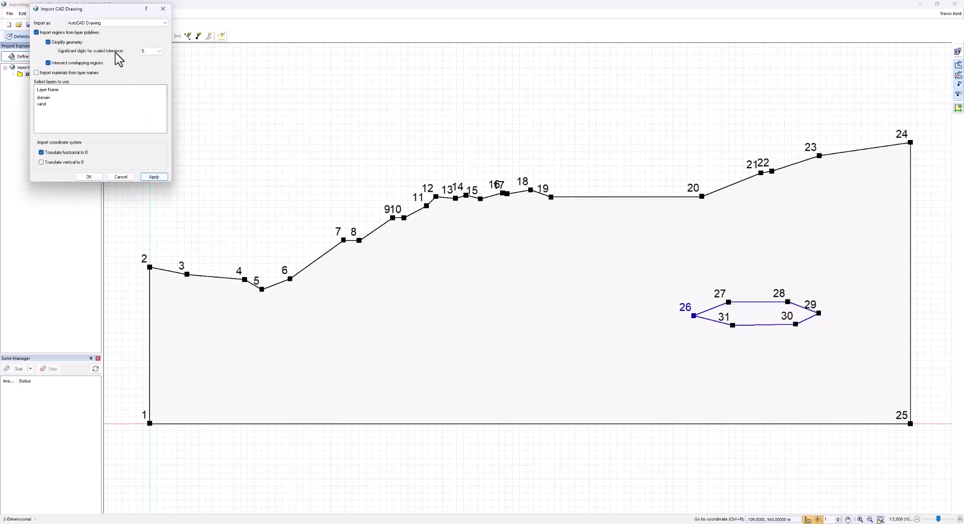
Try significant-digit tolerances 1 and 2, then reset the tolerance to 5.
scroll(158, 53, up, 4)
click(158, 52)
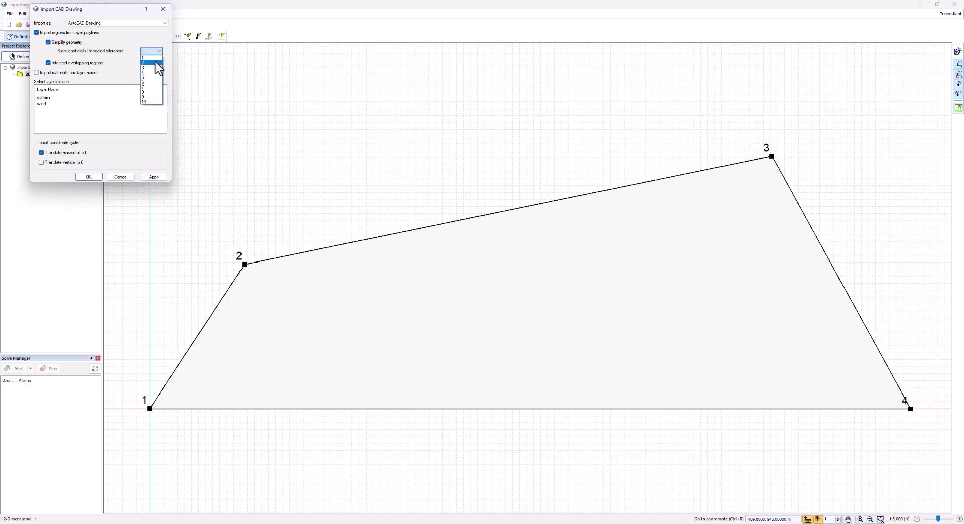
click(155, 62)
click(154, 177)
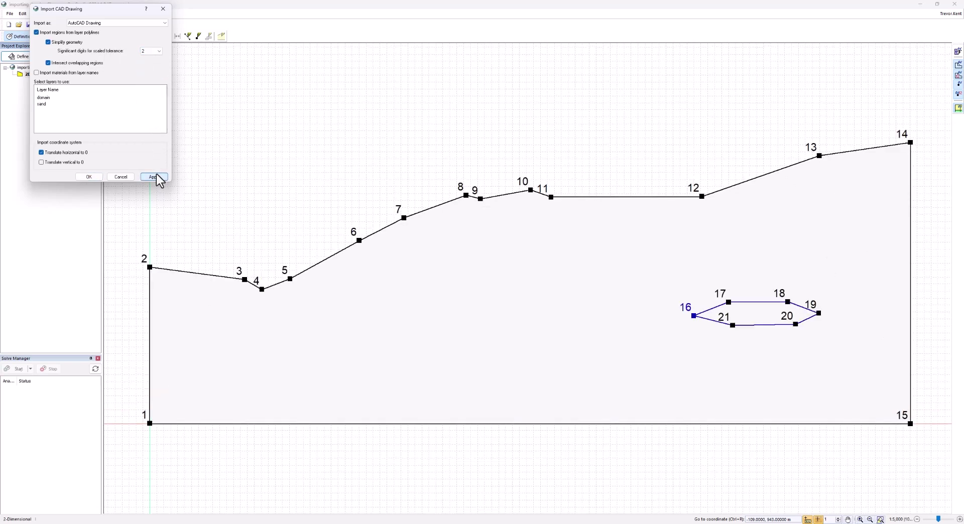
click(153, 51)
click(151, 77)
Preview at tolerance 5, then disable Intersect overlapping regions, causing a Region 1 collision error.
click(154, 177)
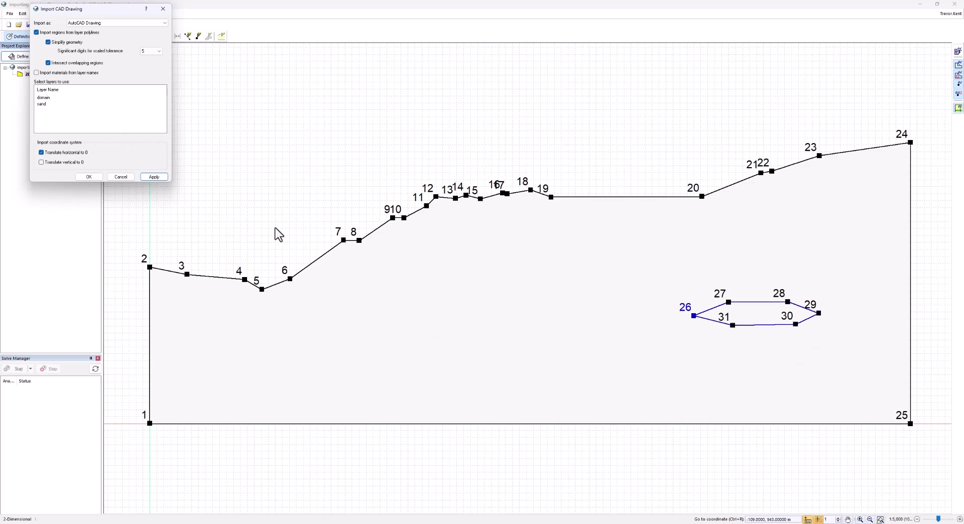
click(80, 65)
click(154, 178)
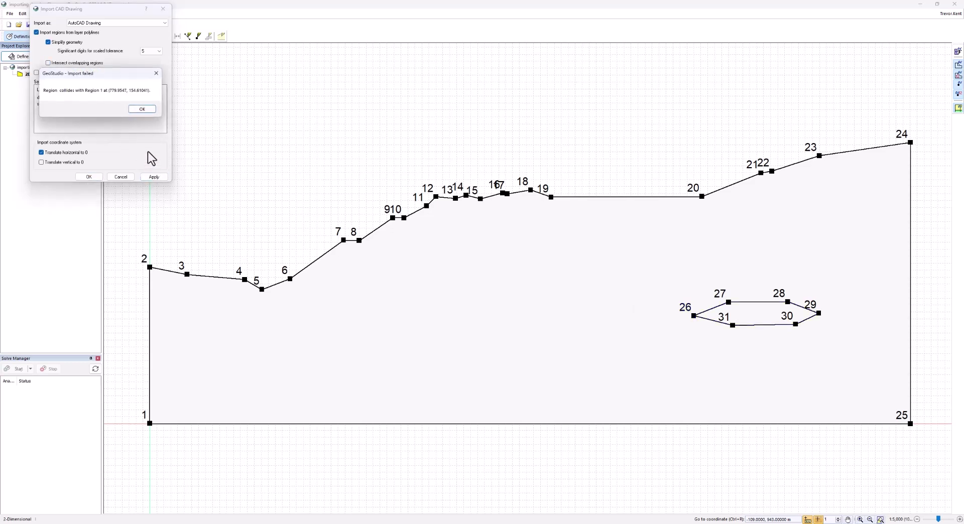
click(142, 109)
click(48, 63)
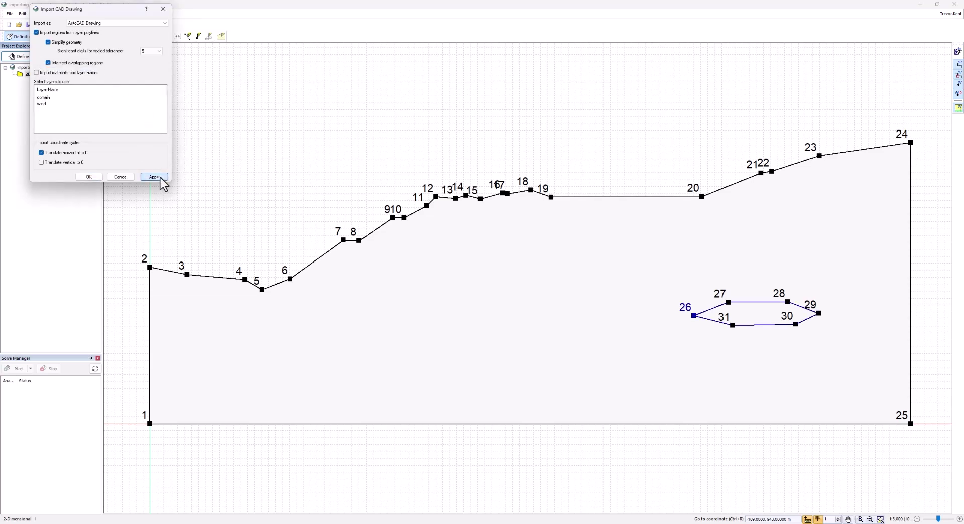
click(67, 74)
click(156, 179)
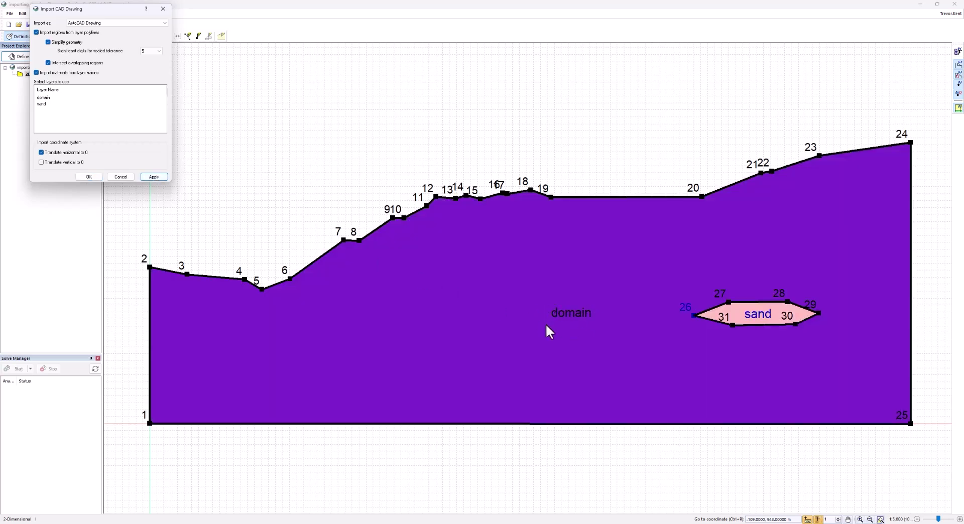
click(50, 73)
click(152, 175)
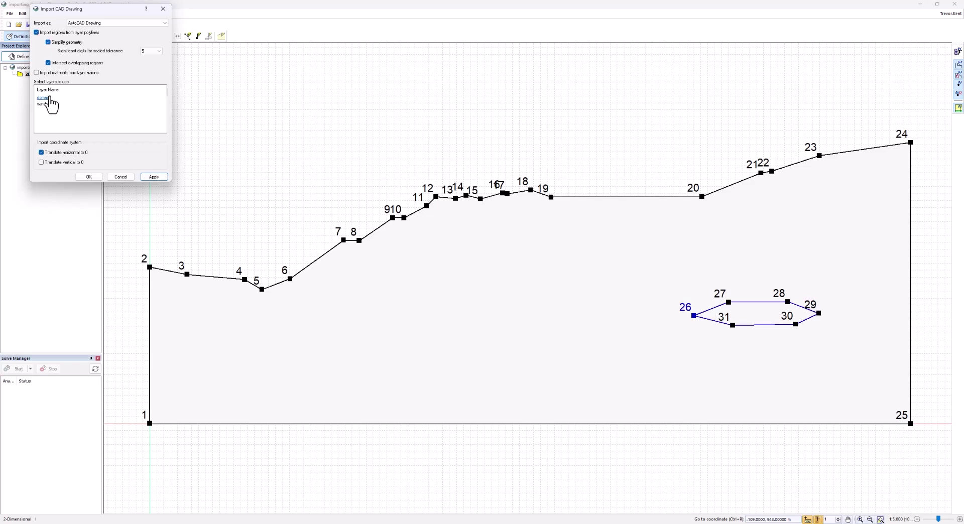
click(50, 98)
click(152, 177)
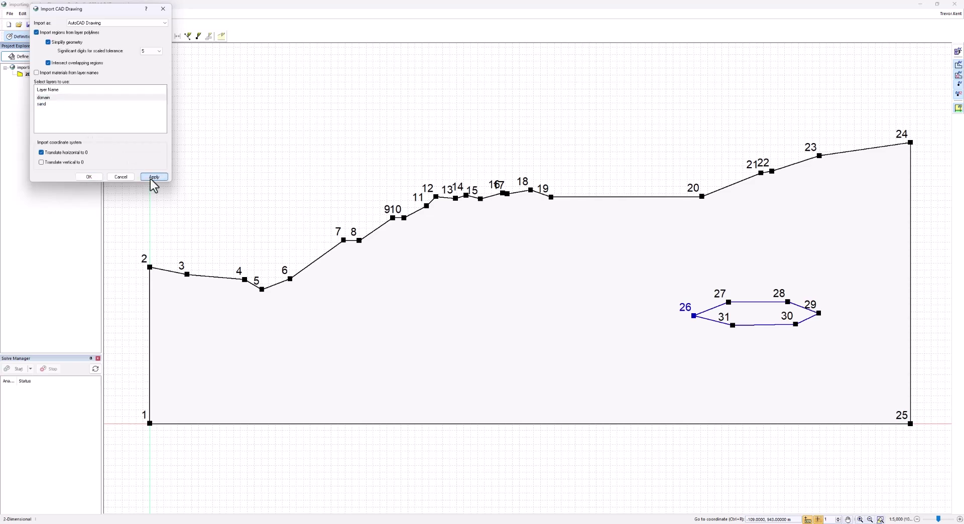
click(50, 104)
click(154, 178)
ctrl+click(50, 97)
click(151, 177)
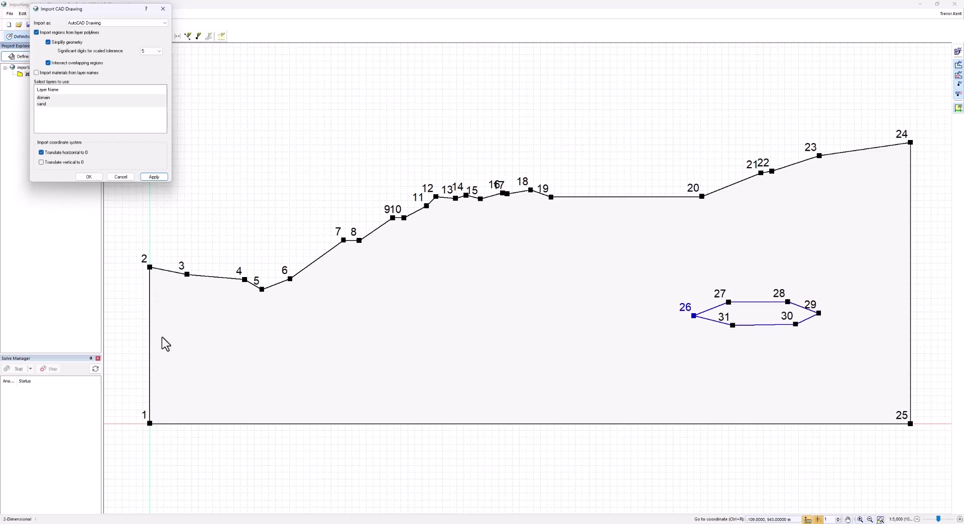
Enable Translate vertical to 0 and apply the preview.
click(61, 163)
click(149, 177)
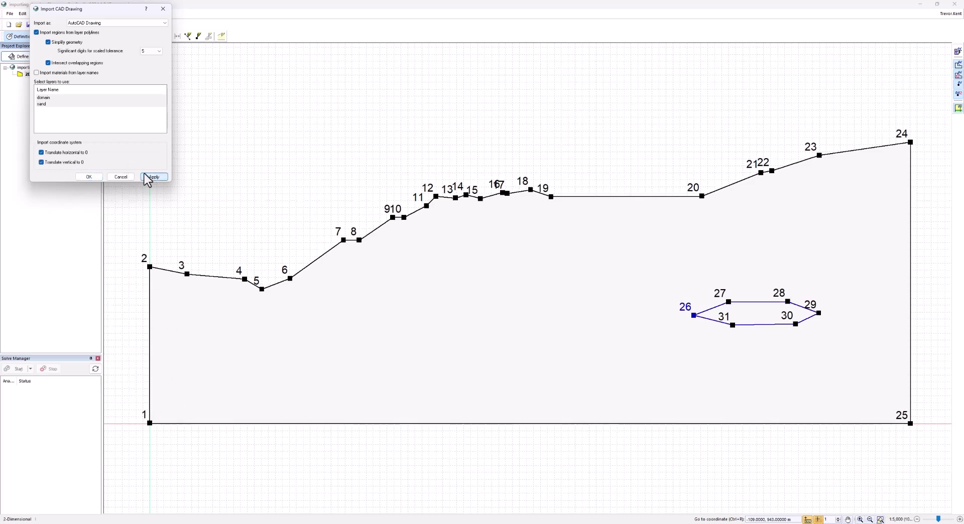